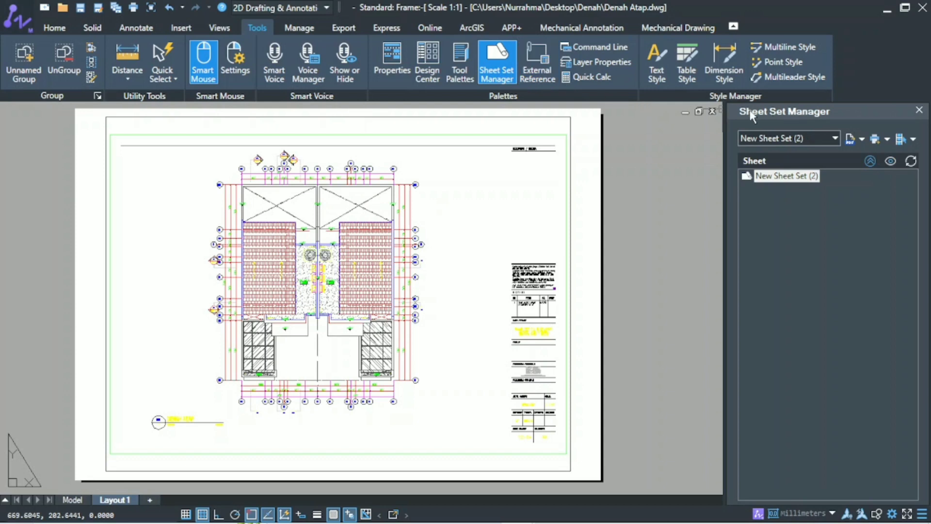
Start creating a new sheet set and choose the "New Sheet Set" template as its basis.
click(831, 138)
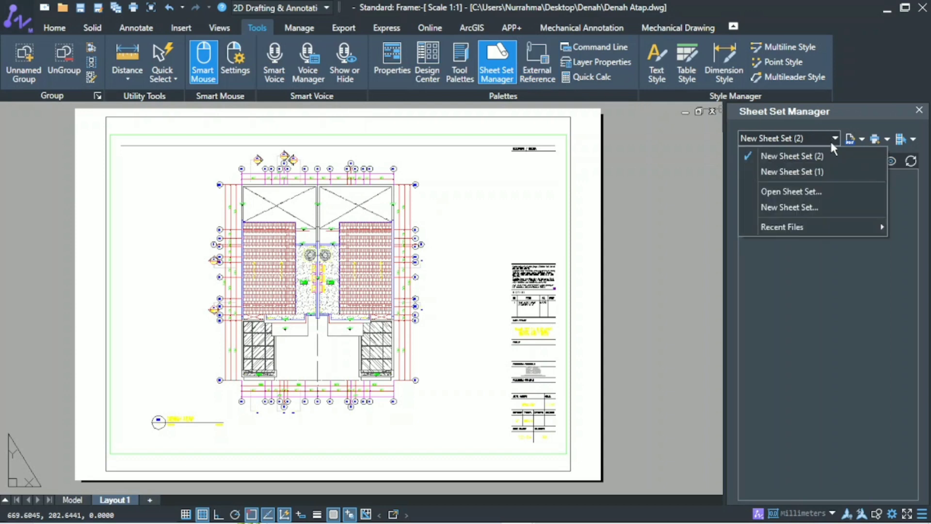
click(838, 207)
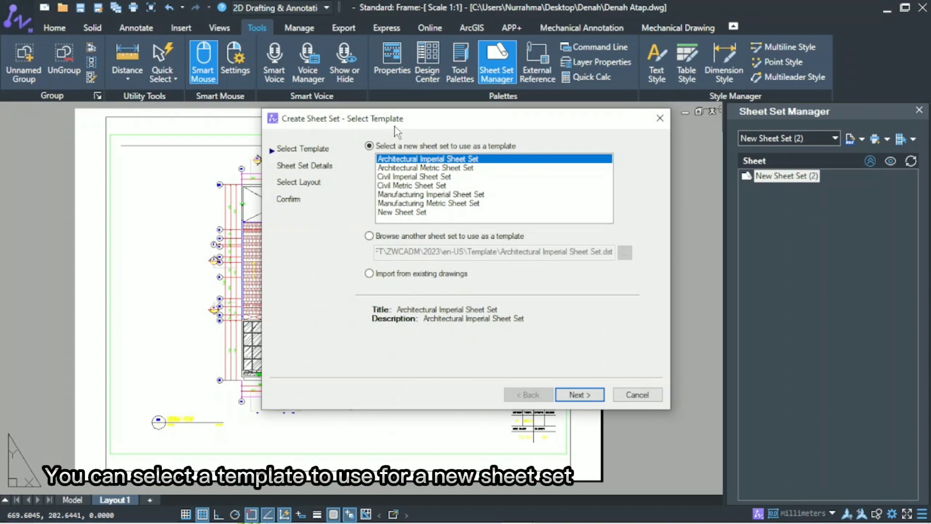
click(475, 168)
click(467, 179)
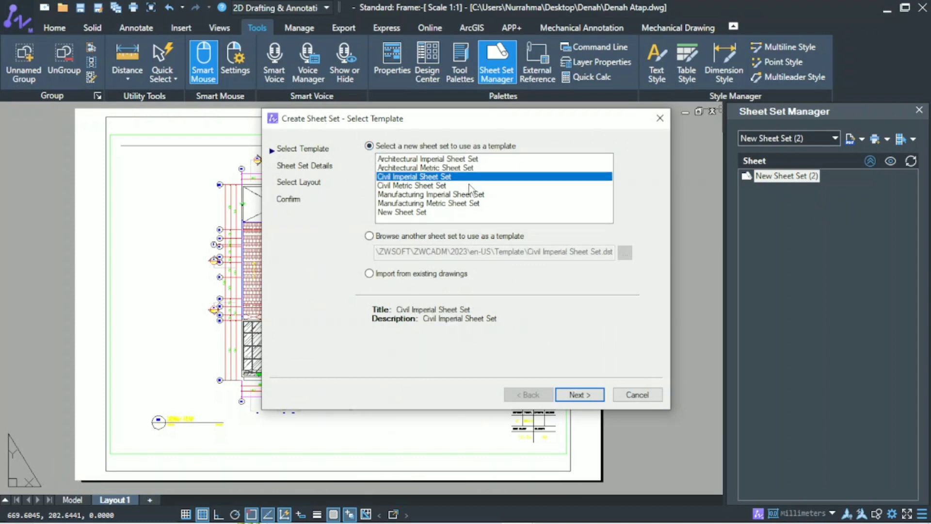
click(471, 188)
click(486, 195)
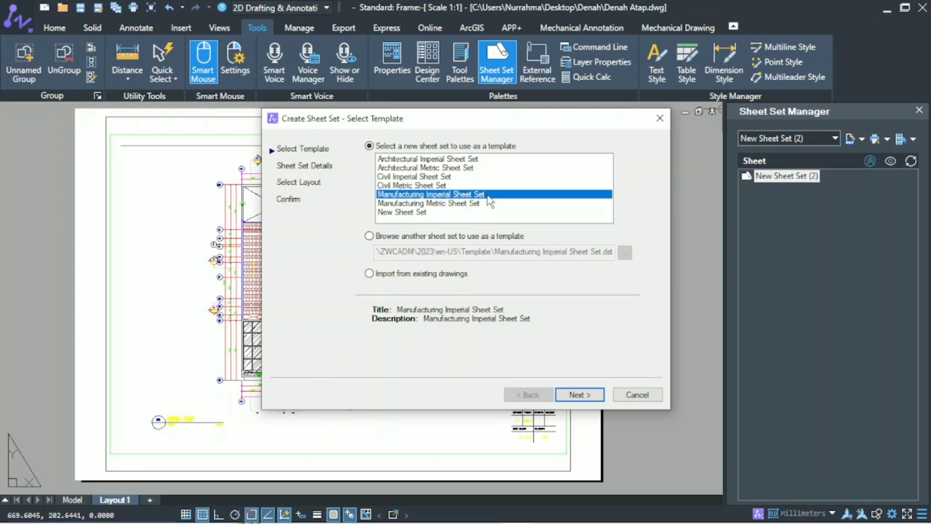
click(491, 204)
click(430, 213)
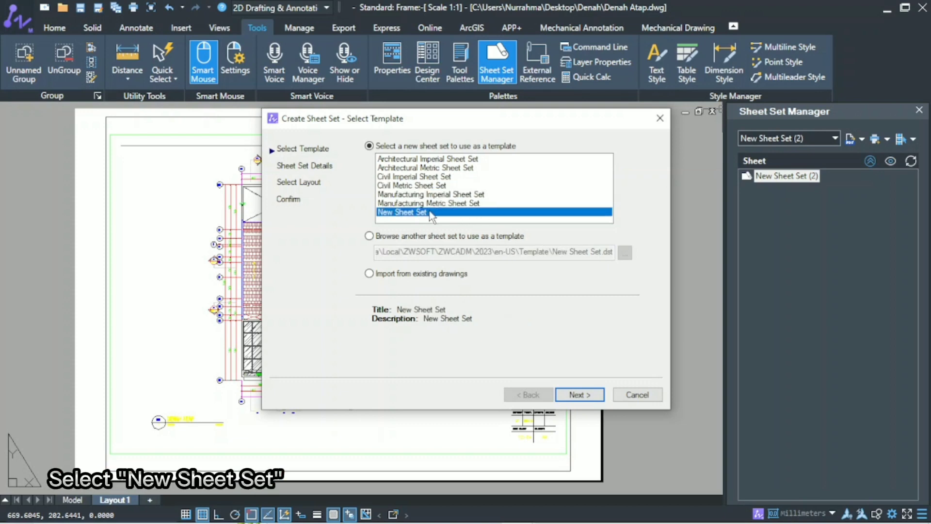
click(403, 237)
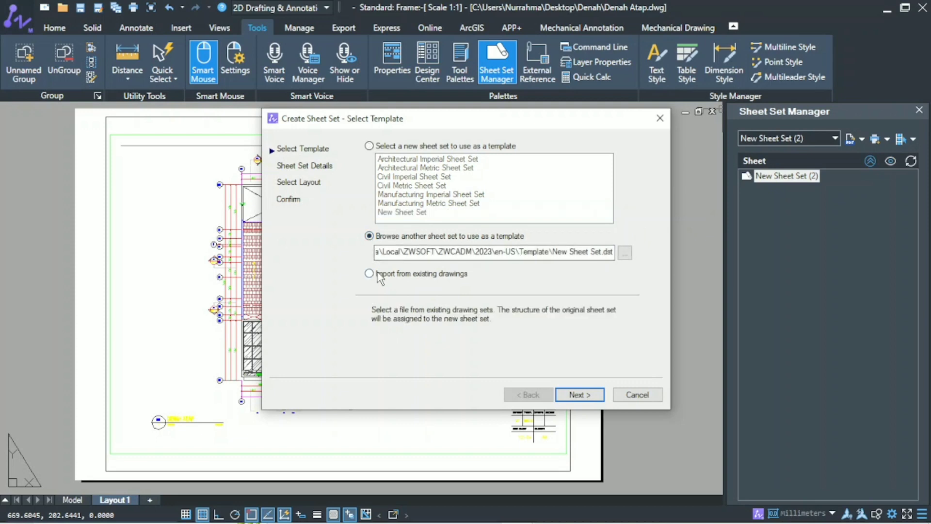
click(402, 274)
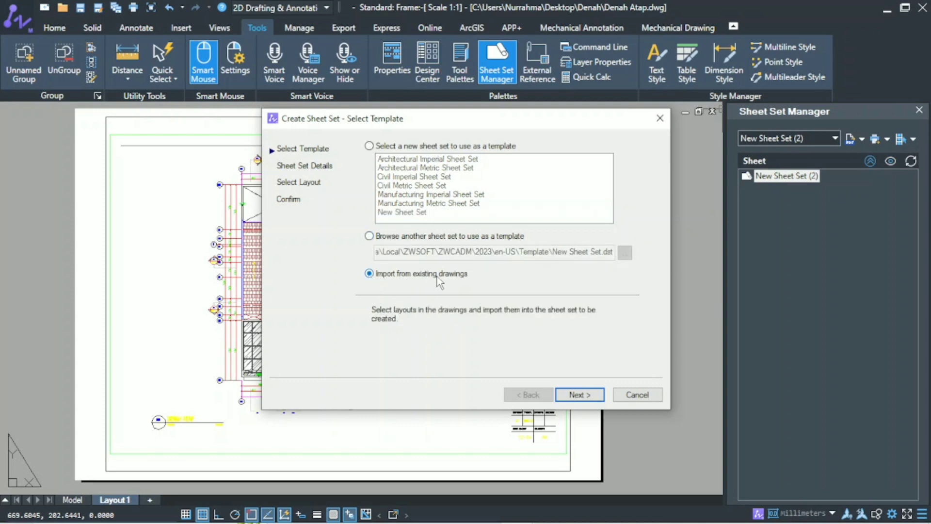
click(370, 146)
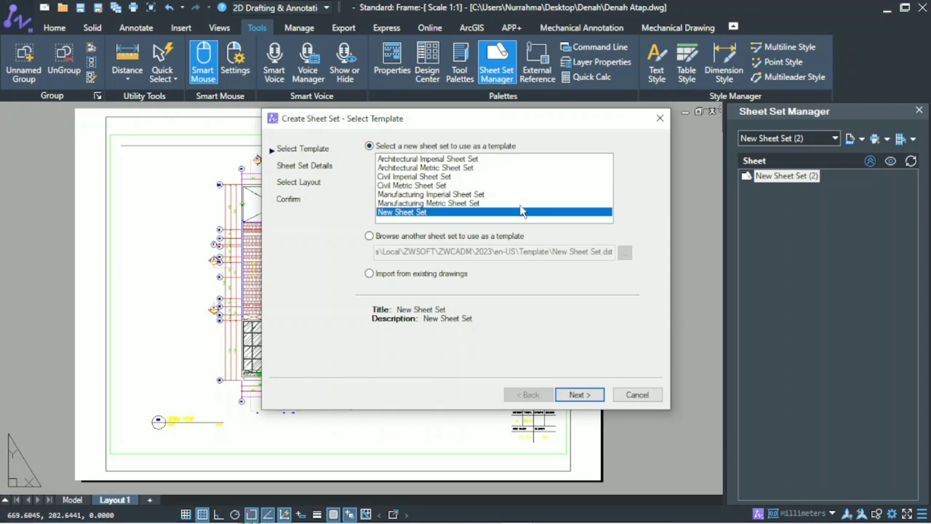
Continue to the sheet set details and name the new set "Sheet Set".
click(566, 395)
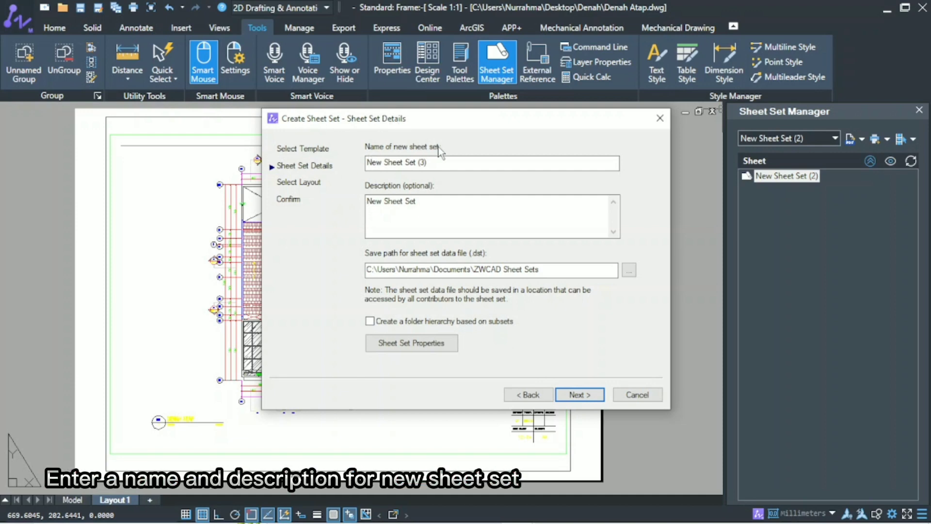
click(435, 164)
key(BackSpace)
key(BackSpace)
key(BackSpace)
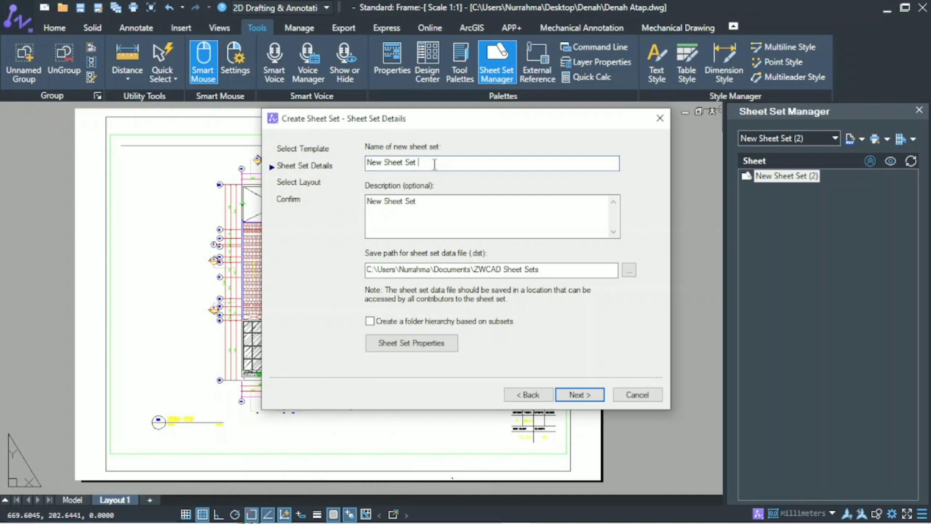
key(BackSpace)
key(BackSpace)
key(BackSpace)
key(BackSpace)
Use the ZWCAD Sheet Sets folder for the data file, review the sheet set summary and finish creating the set.
click(628, 270)
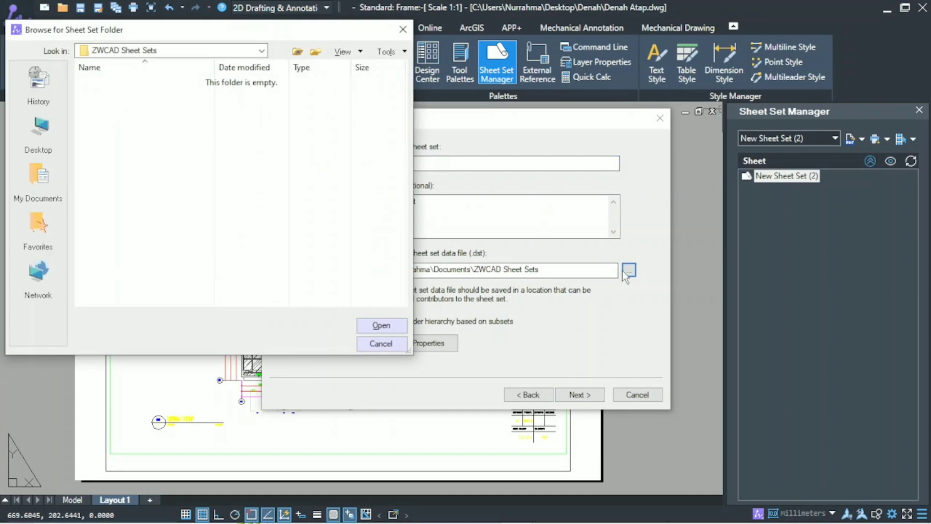
click(394, 325)
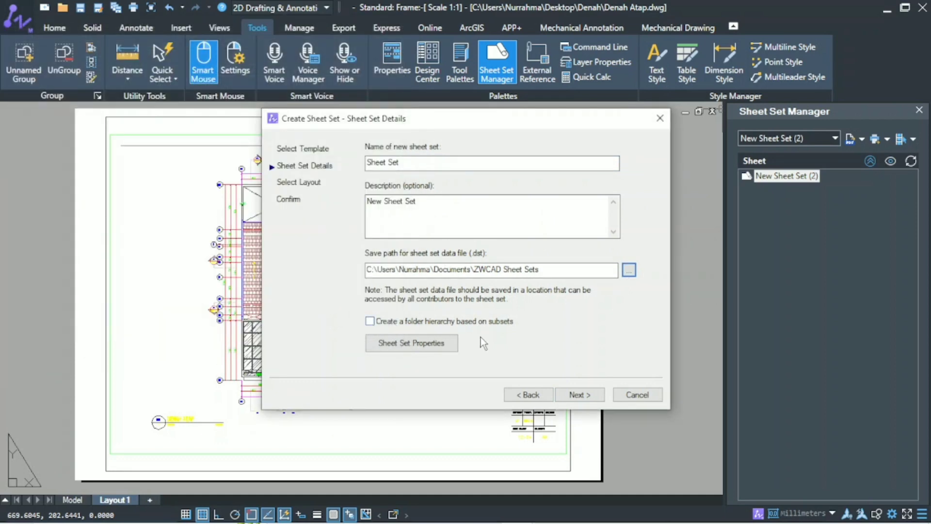
click(577, 394)
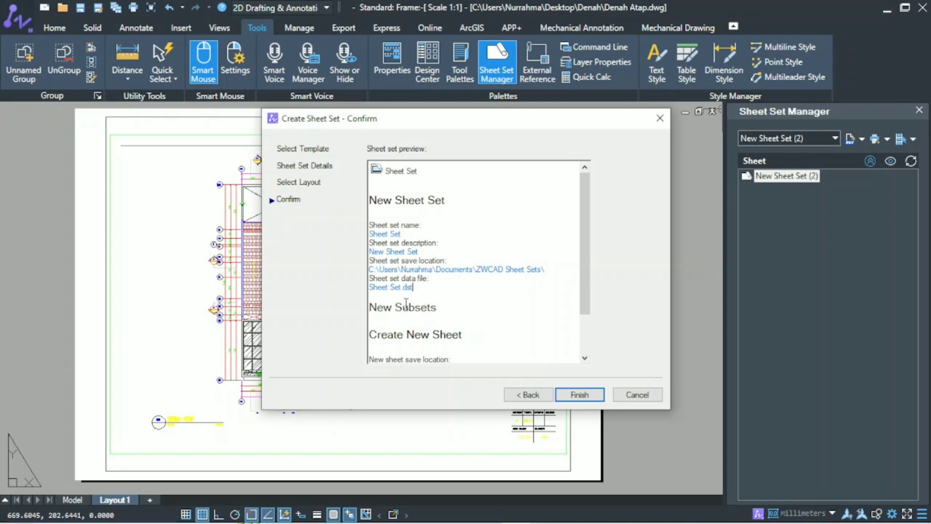
scroll(397, 303, down, 3)
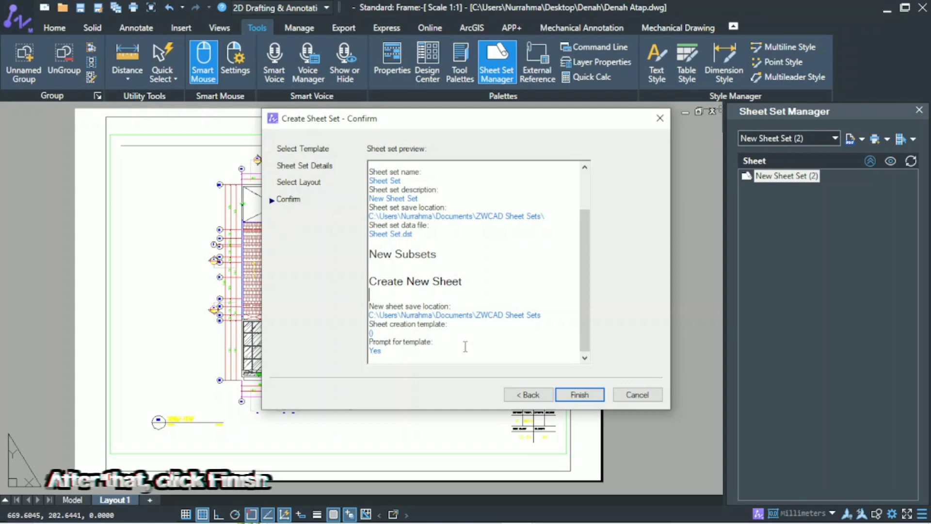
click(565, 394)
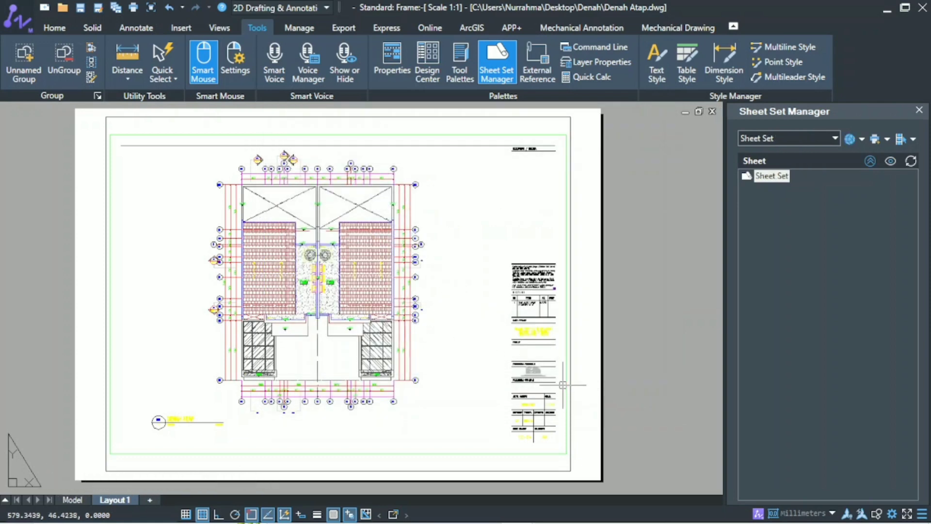
Import the layouts of all five drawings in the desktop folder Denah into Sheet Set as sheets.
right_click(775, 179)
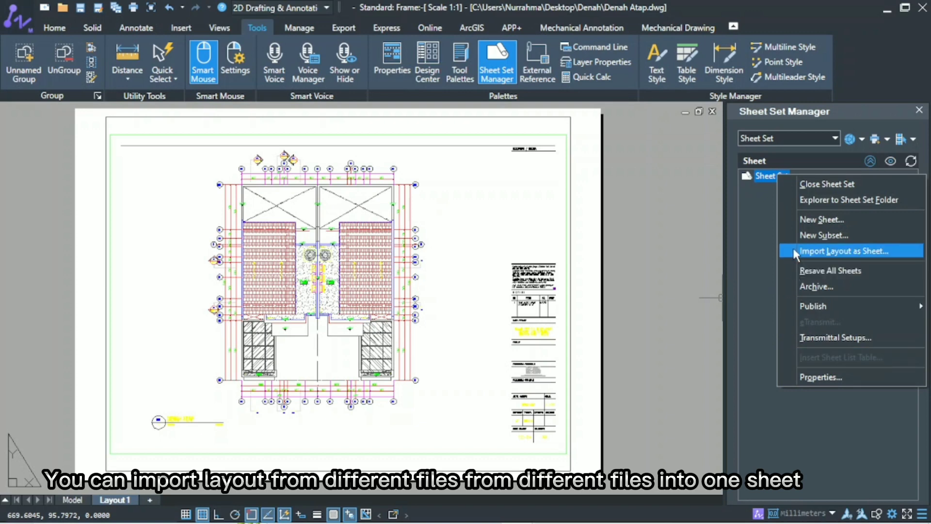
click(820, 251)
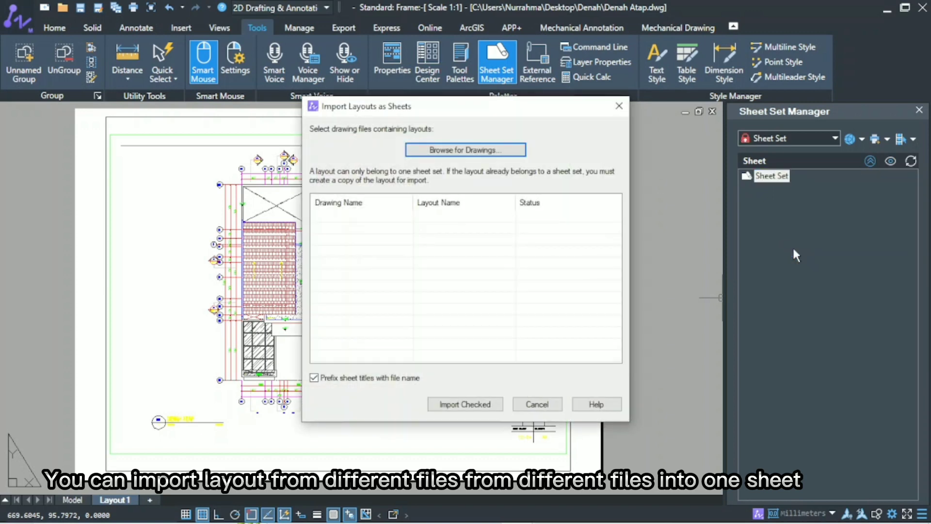
click(413, 148)
click(48, 112)
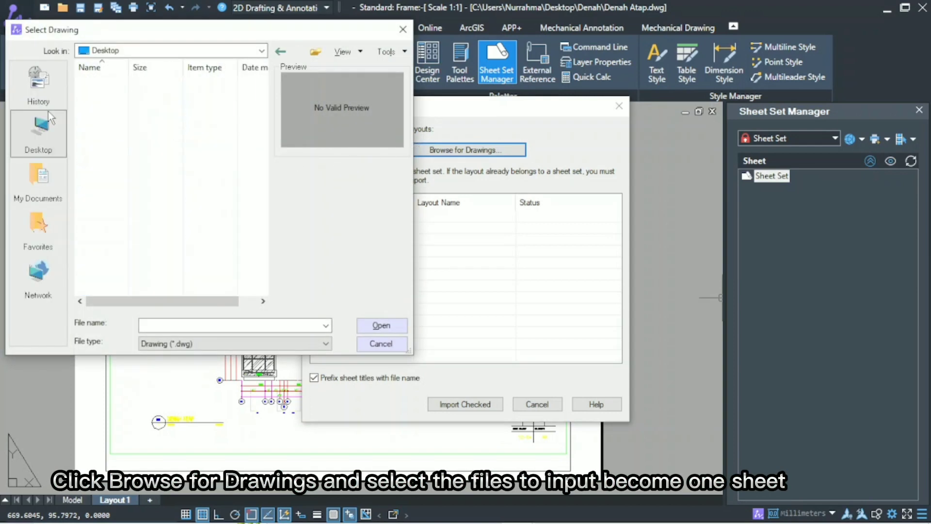
double_click(103, 160)
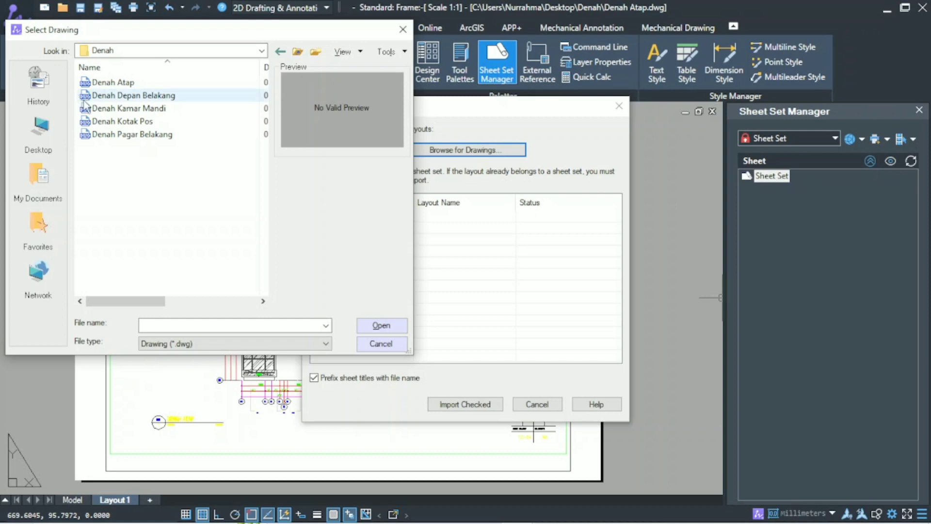
drag(75, 107, 82, 137)
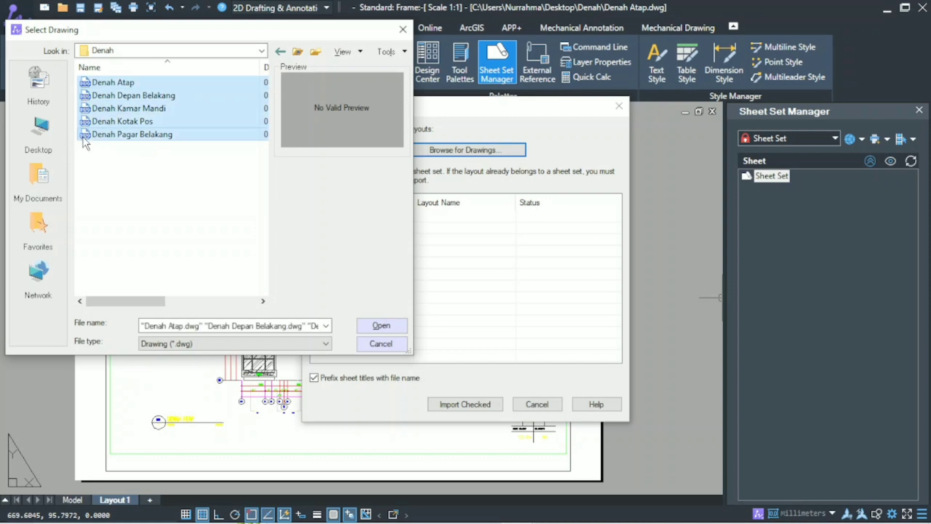
click(381, 326)
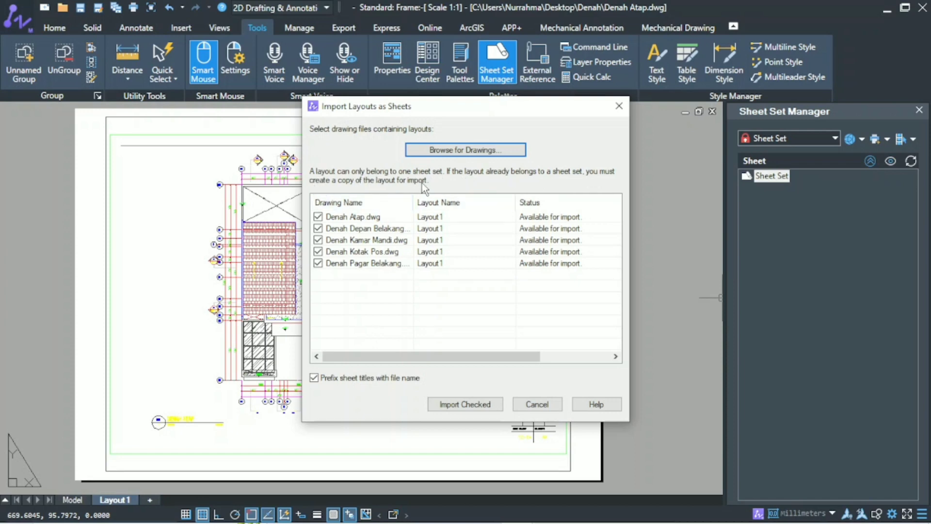
click(436, 404)
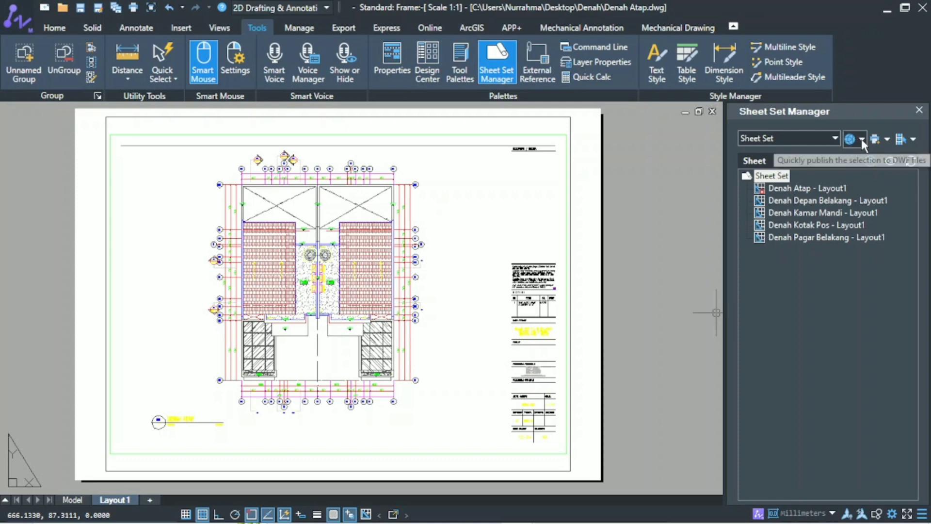
Set the sheet set's quick publish format to PDF.
click(860, 140)
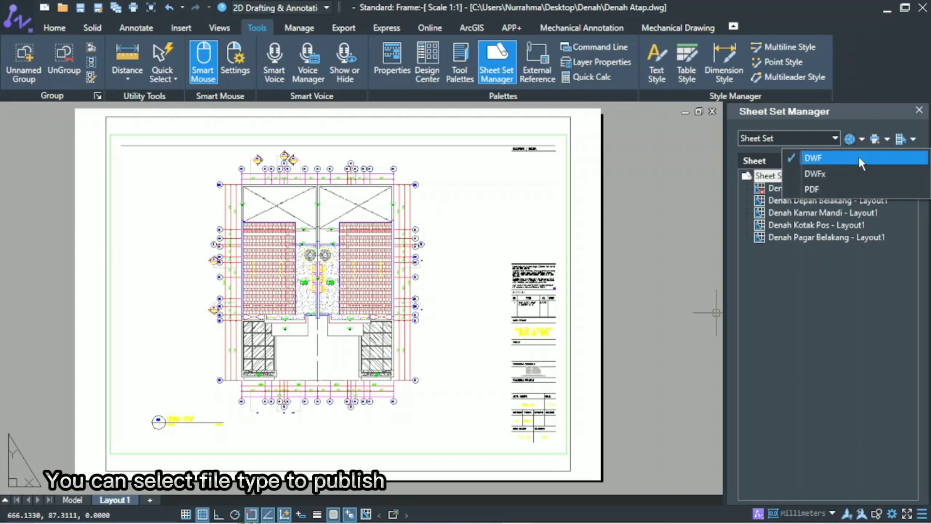
click(841, 189)
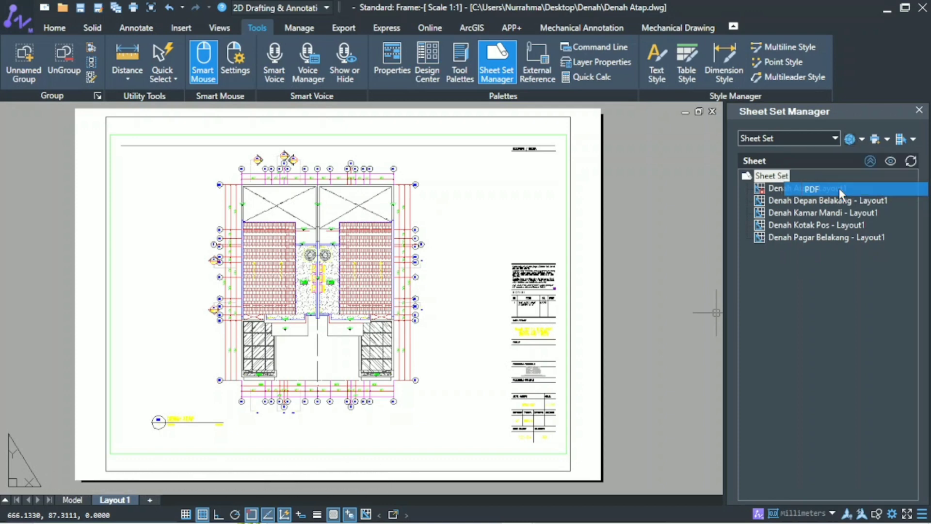
Change the title of the sheet "Denah Atap - Layout1" to "Denah Atap" in its sheet properties.
right_click(759, 192)
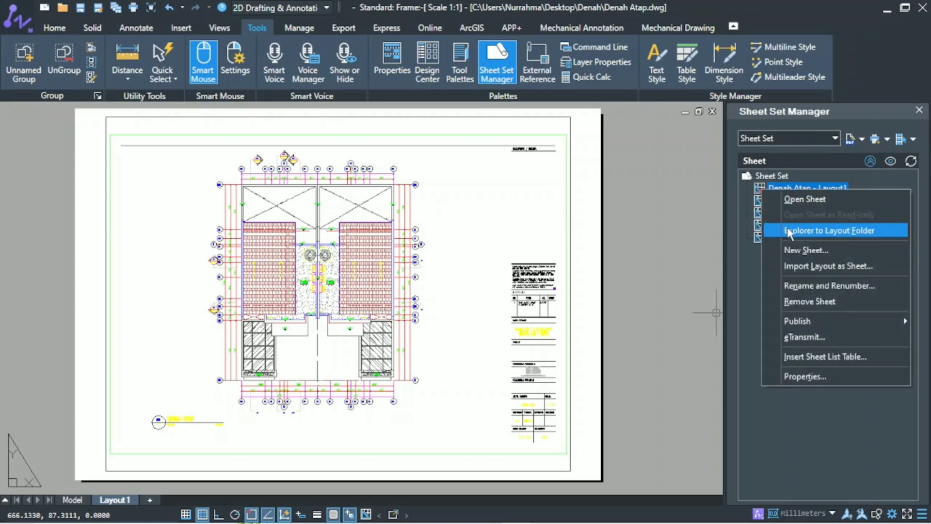
click(778, 374)
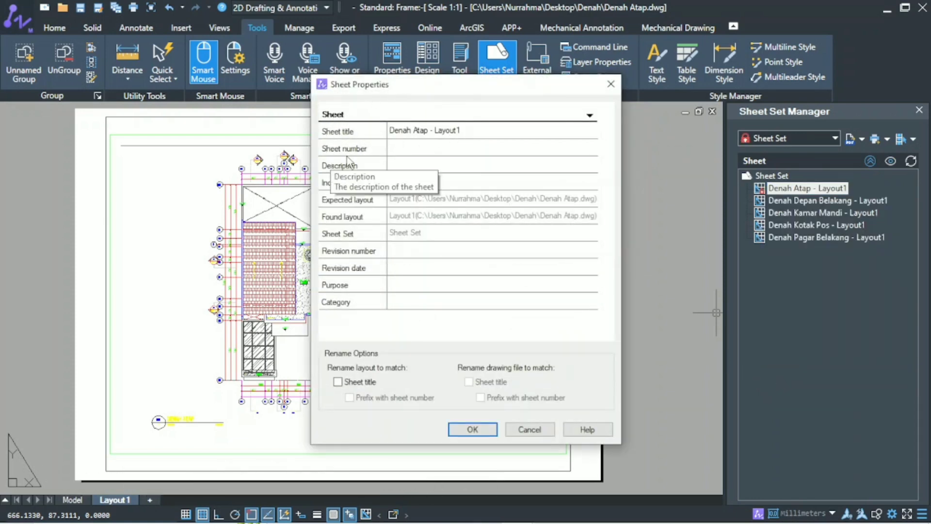
click(464, 128)
click(466, 128)
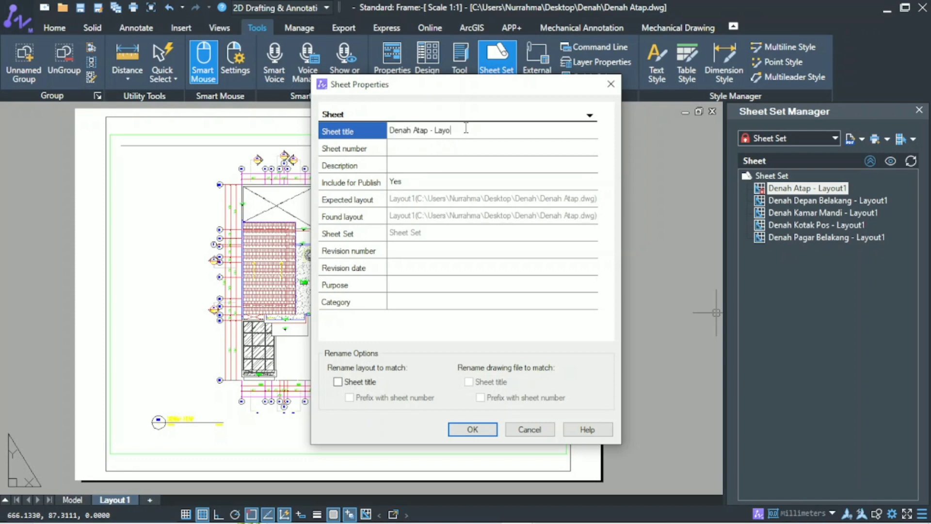
click(336, 154)
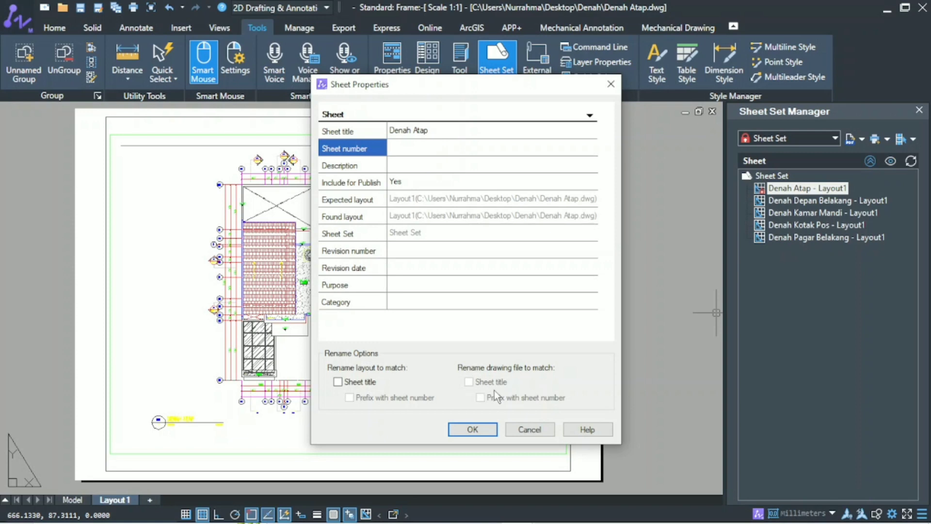
click(473, 429)
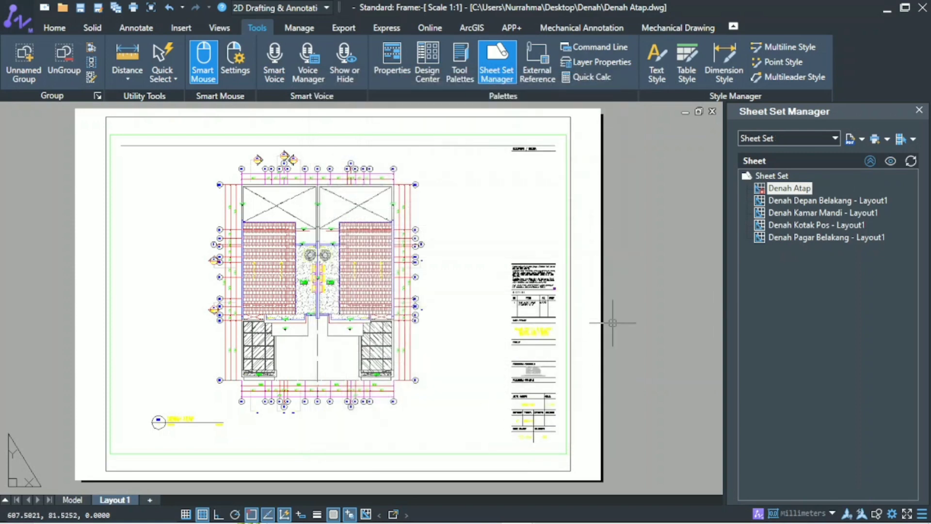
Change the title of the sheet "Denah Depan Belakang - Layout1" to "Denah Depan Belakang" in its sheet properties.
click(798, 202)
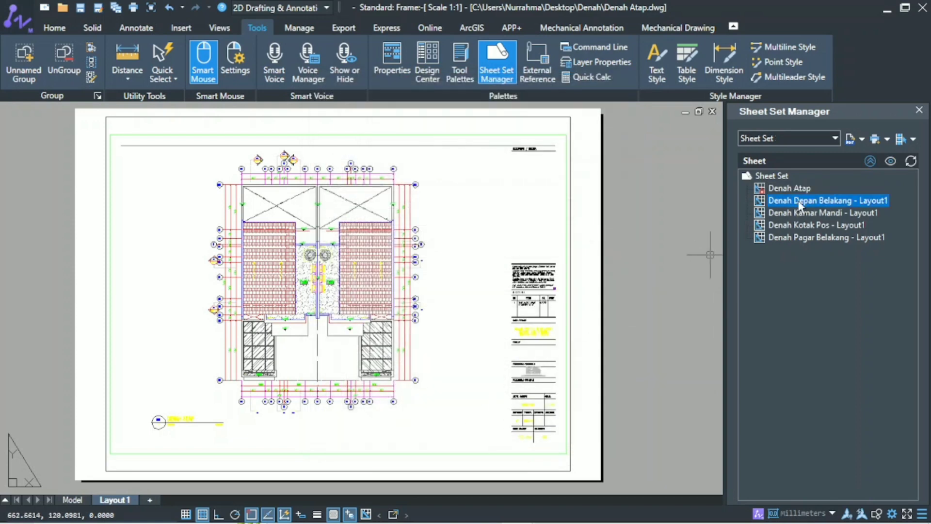
right_click(769, 205)
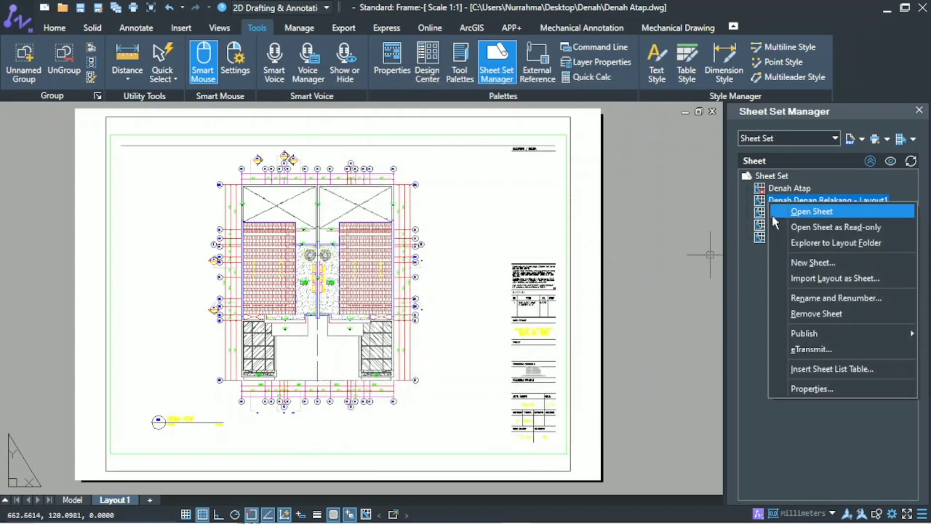
click(782, 387)
click(514, 131)
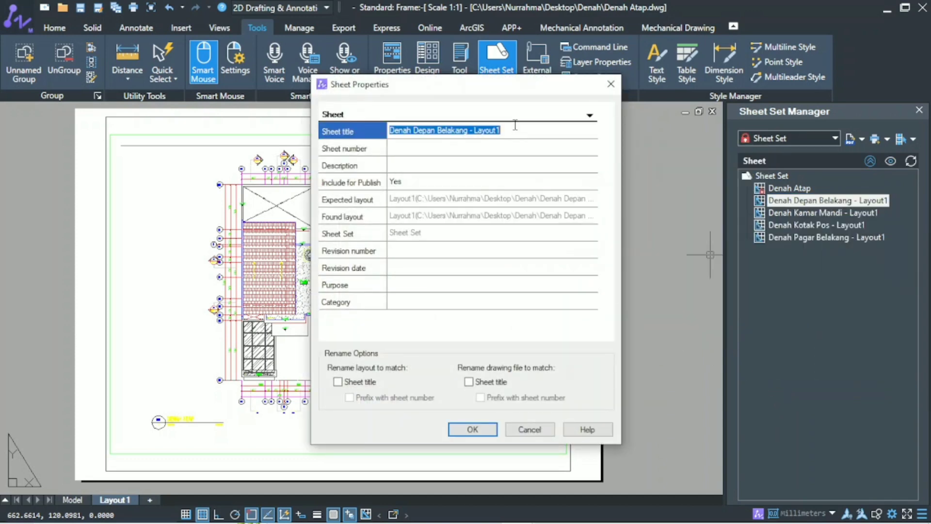
click(515, 127)
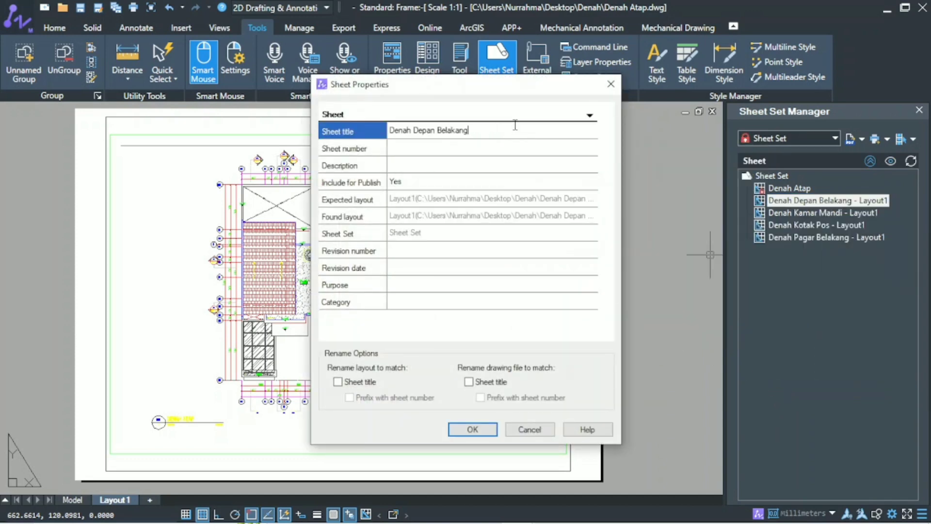
key(Return)
click(514, 111)
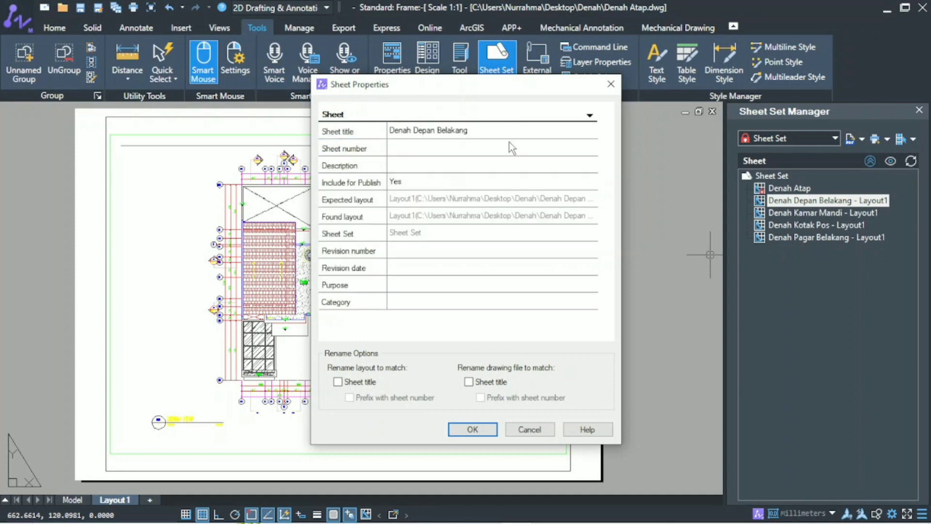
click(473, 429)
Change the title of the sheet "Denah Kamar Mandi - Layout1" to "Denah Kamar Mandi" in its sheet properties.
click(824, 213)
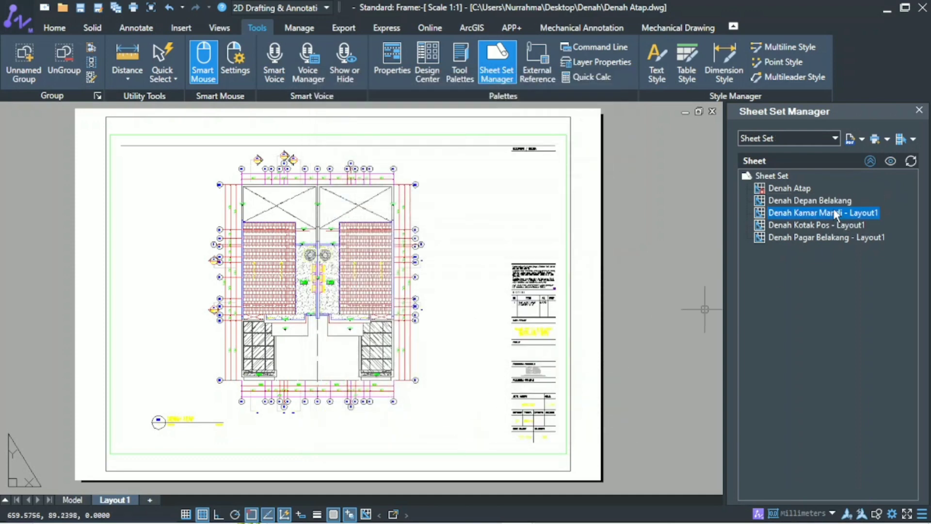
right_click(826, 216)
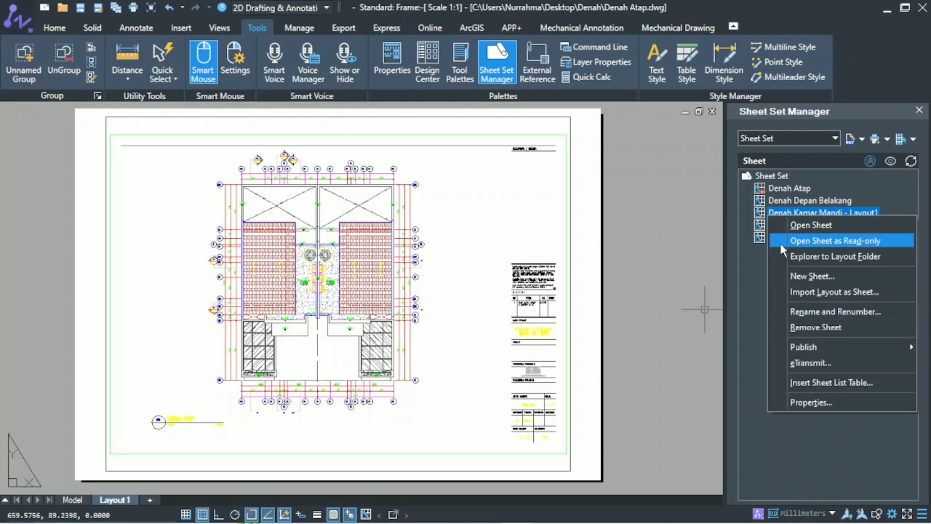
click(795, 397)
click(493, 129)
click(493, 129)
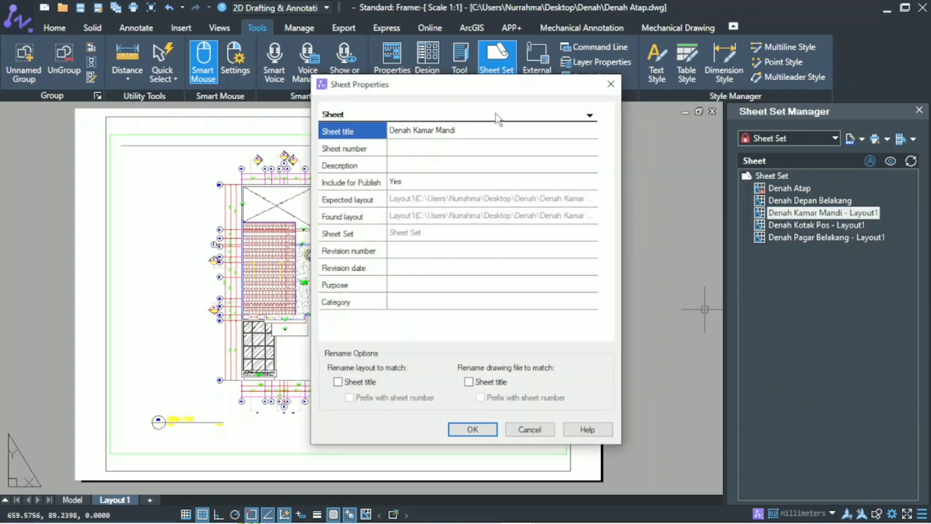
click(495, 114)
click(484, 428)
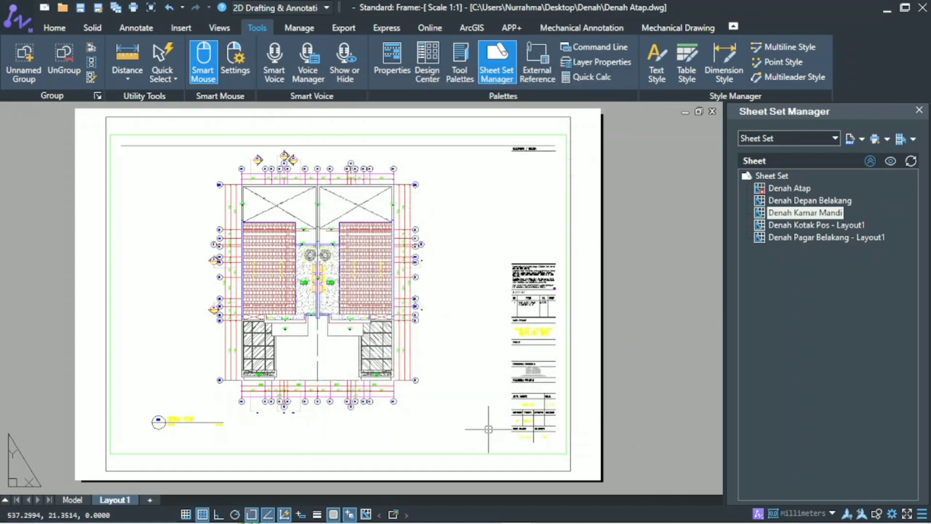
Change the title of the sheet "Denah Kotak Pos - Layout1" to "Denah Kotak Pos" in its sheet properties.
click(795, 225)
right_click(770, 226)
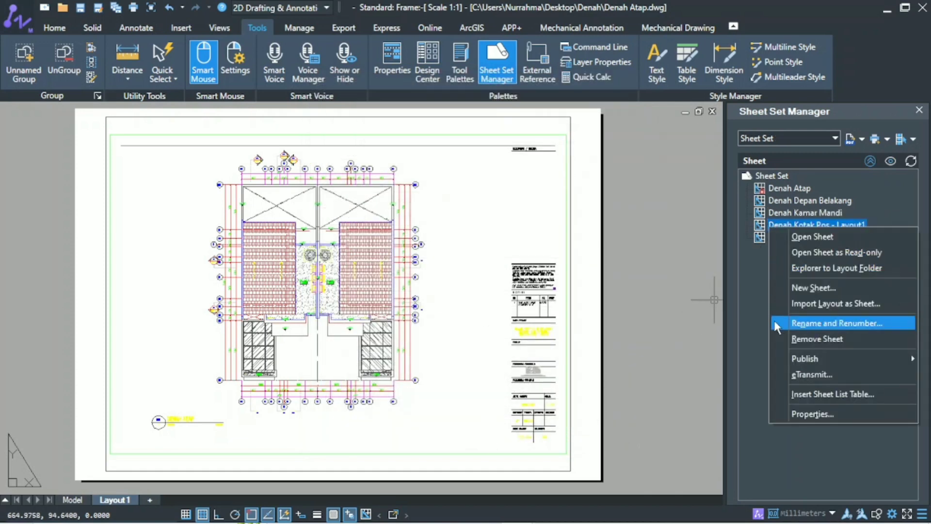
click(781, 412)
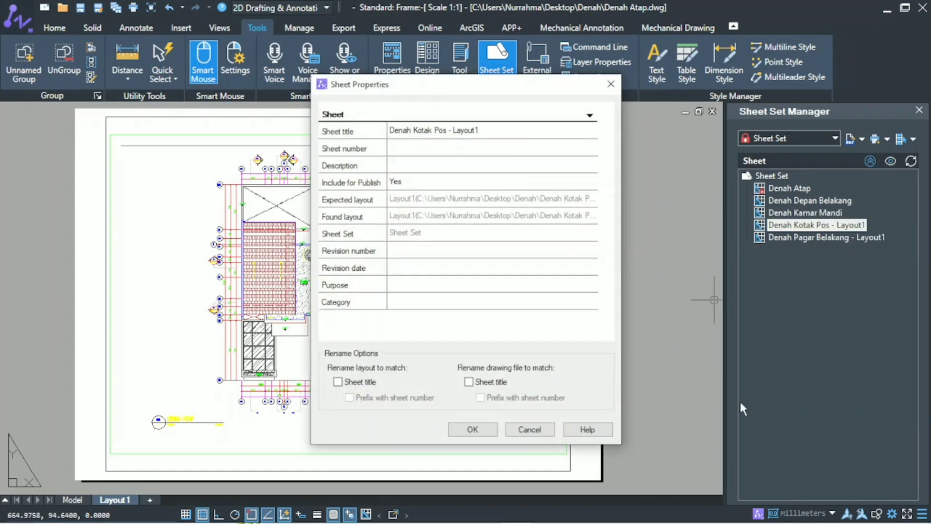
click(481, 129)
click(492, 430)
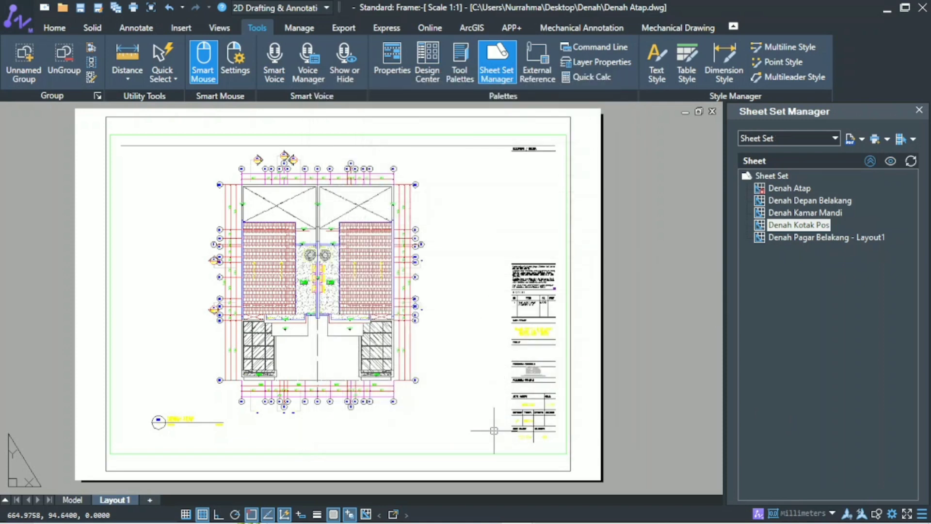
Change the title of the sheet "Denah Pagar Belakang - Layout1" to "Denah Pagar Belakang" in its sheet properties.
click(770, 239)
right_click(768, 241)
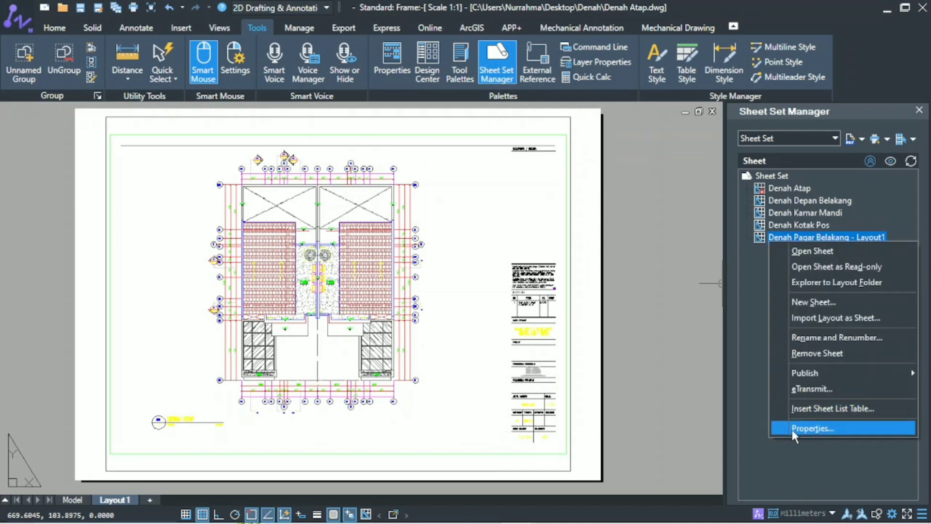
click(804, 428)
click(509, 130)
click(510, 130)
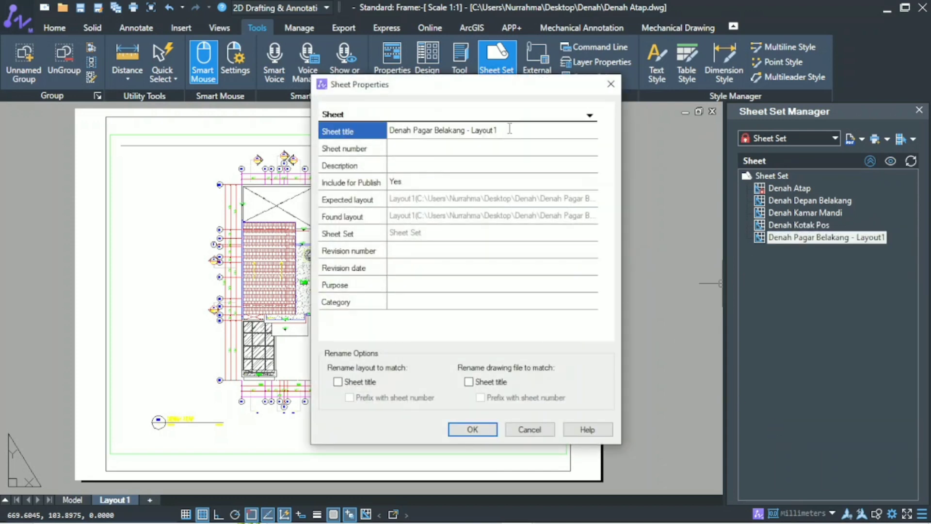
click(510, 110)
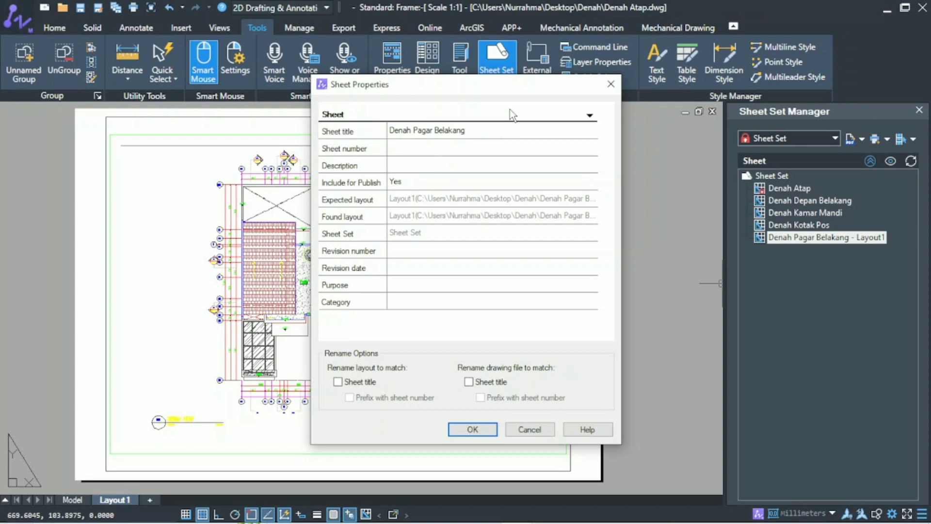
click(472, 429)
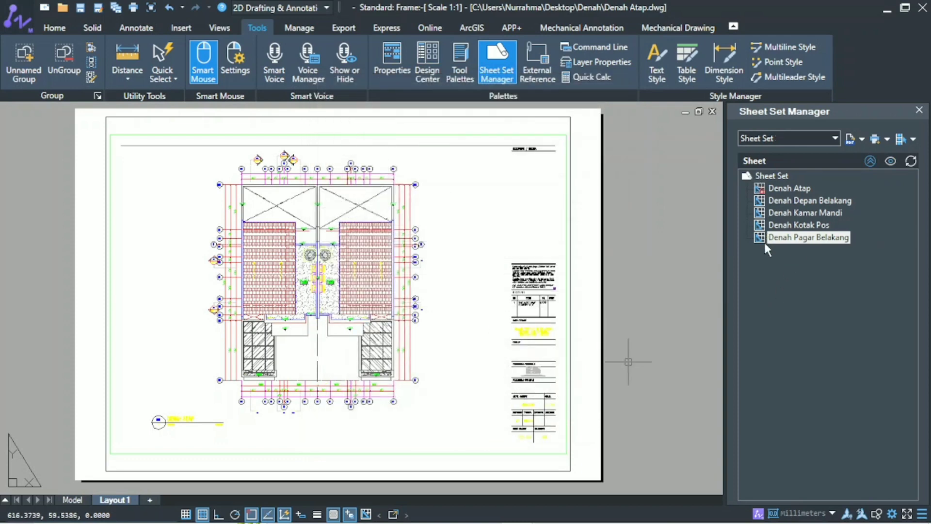
Open the sheets Denah Depan Belakang, Denah Kamar Mandi, Denah Kotak Pos and Denah Pagar Belakang in turn, and return to Denah Atap.
click(782, 188)
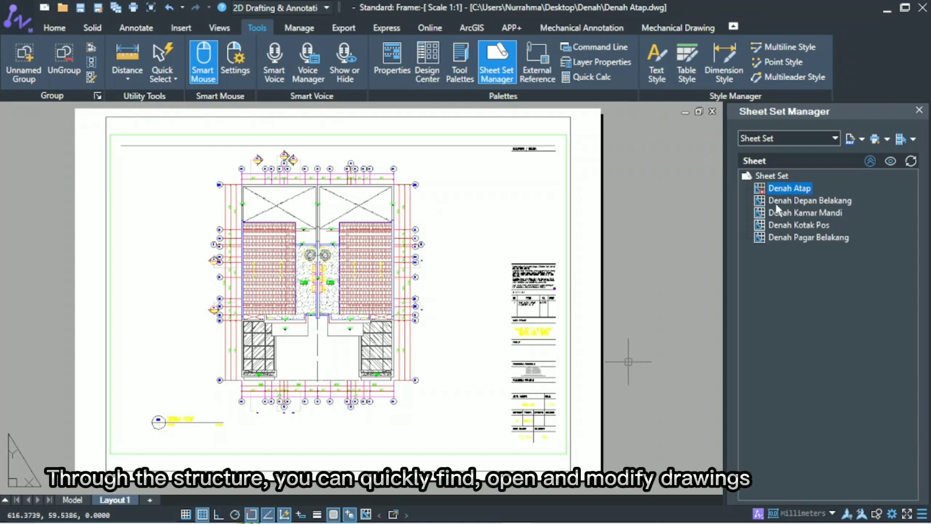
double_click(787, 200)
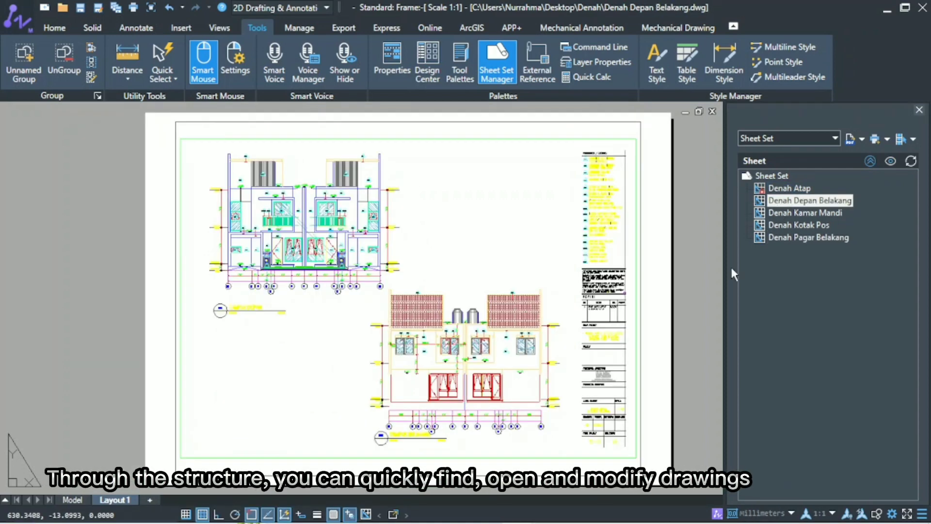
double_click(785, 213)
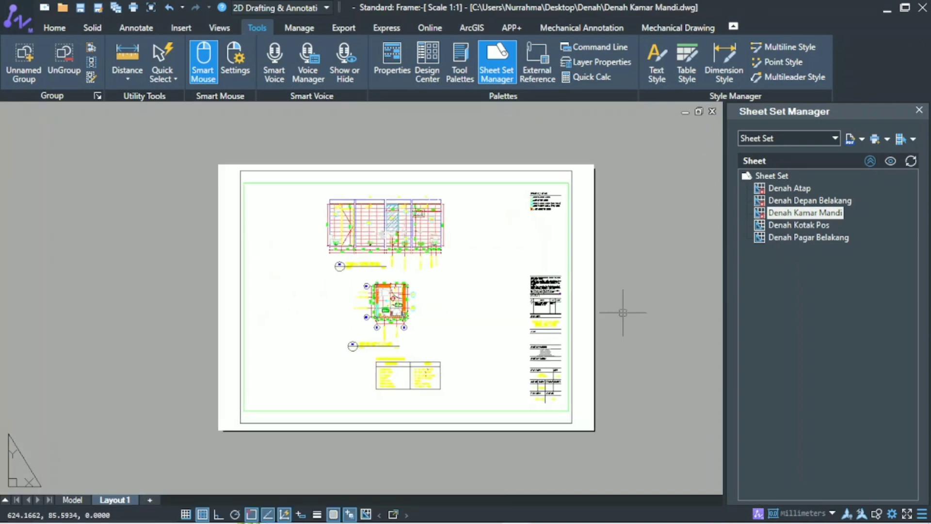
double_click(775, 226)
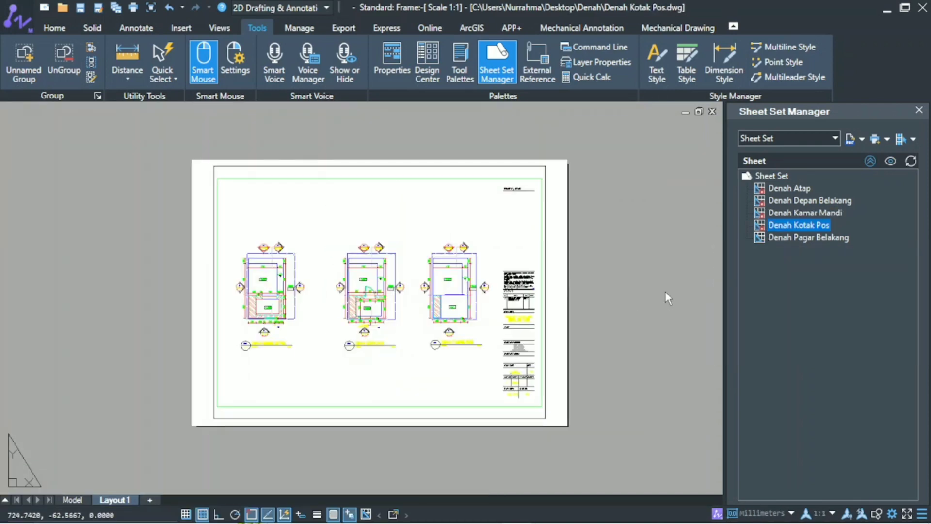
double_click(777, 238)
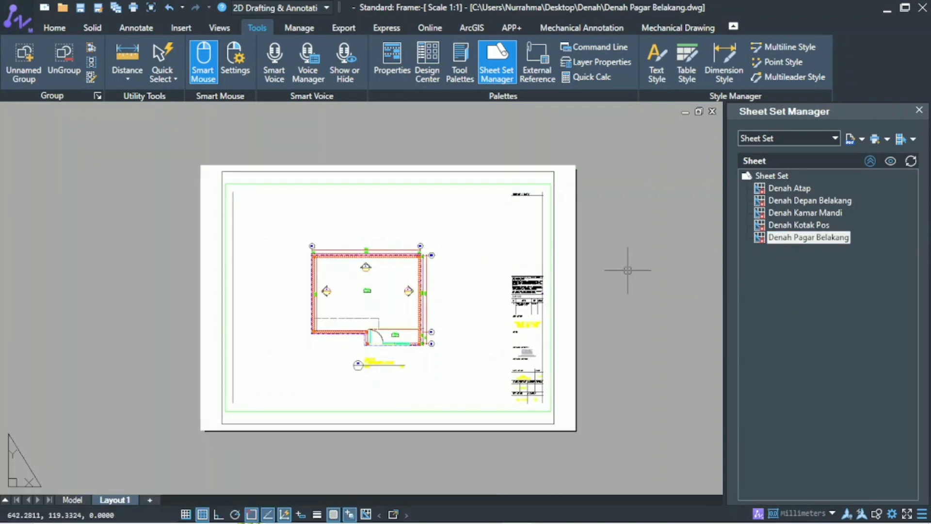
double_click(790, 188)
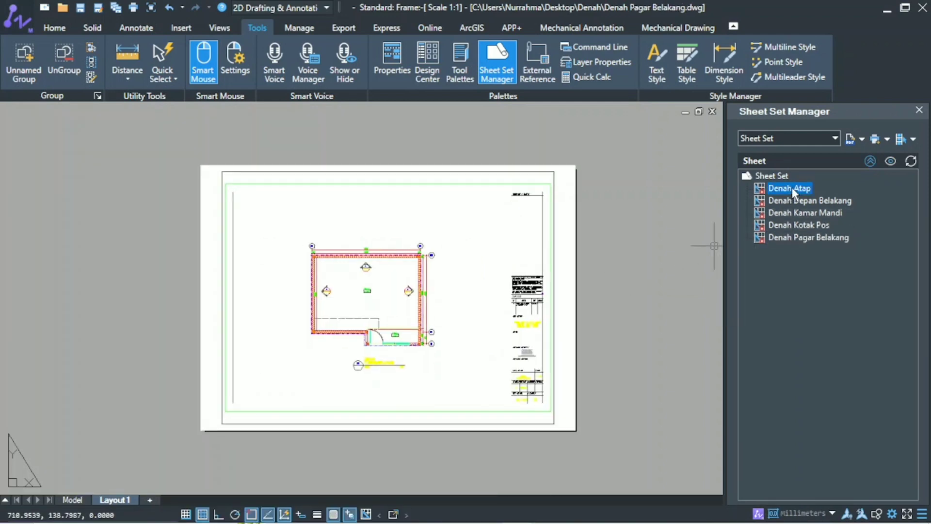
Publish the whole Sheet Set to a PDF file named Sheet Set Denah on the desktop.
click(786, 175)
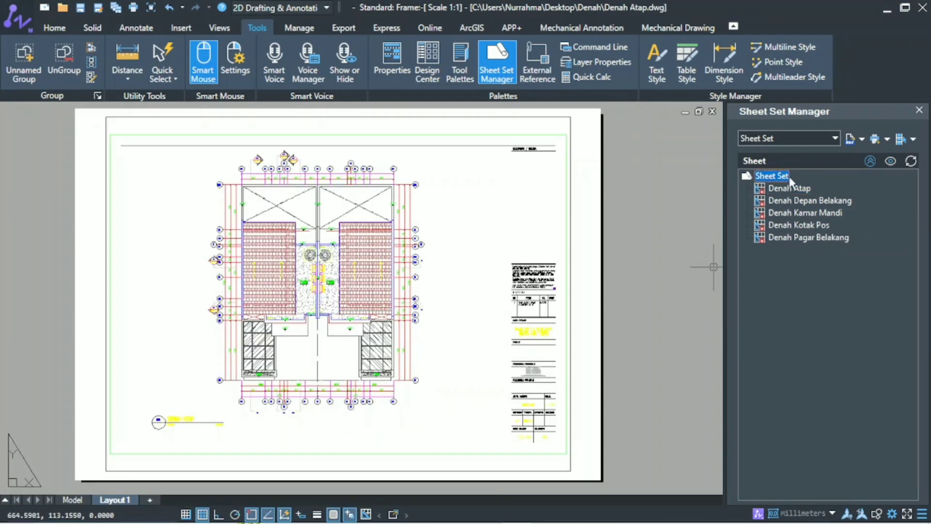
click(862, 139)
click(855, 188)
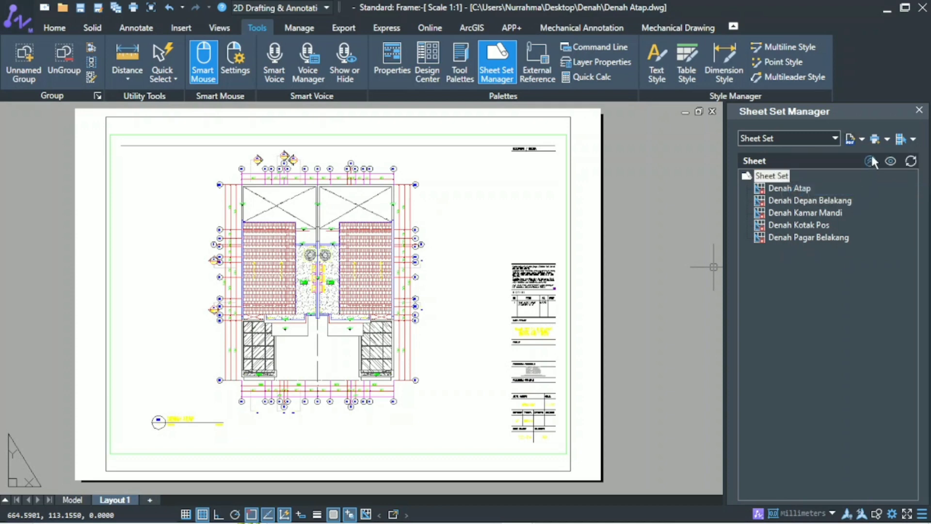
click(883, 139)
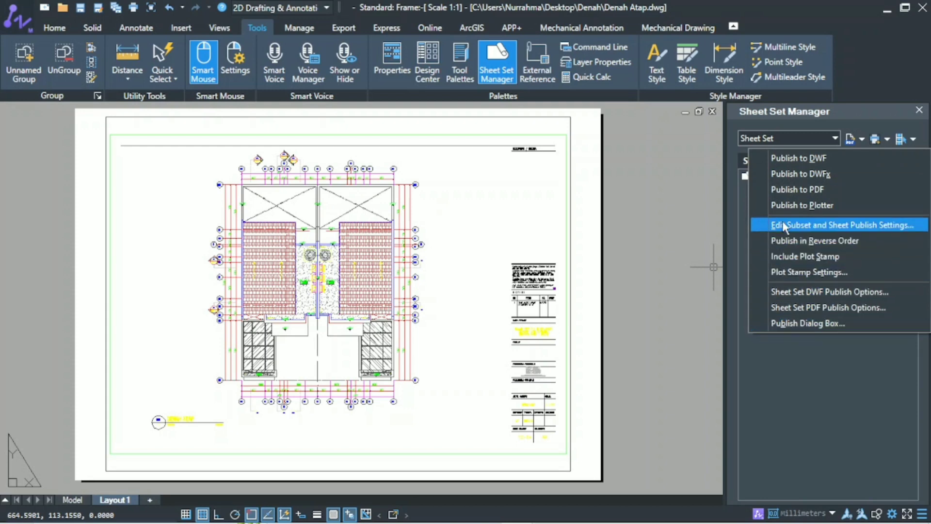
click(833, 189)
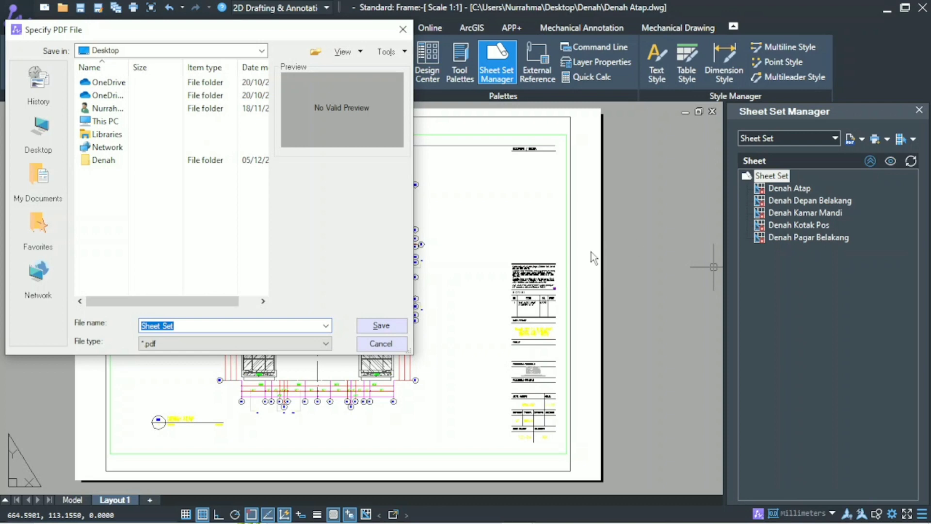
click(247, 329)
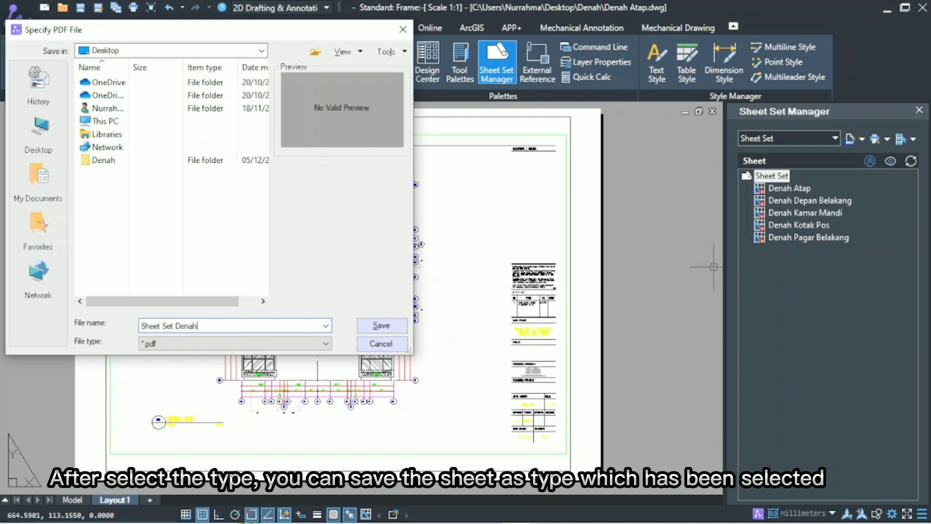
click(257, 343)
click(255, 355)
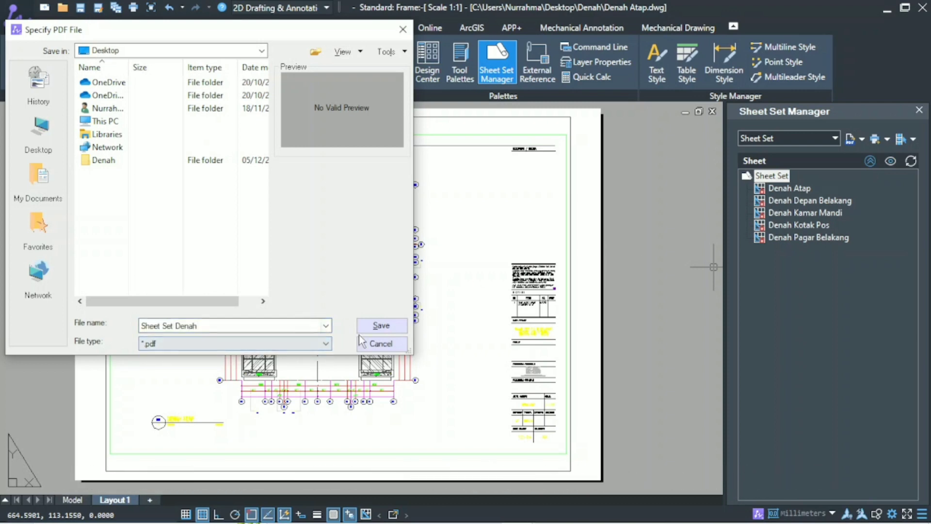
click(376, 326)
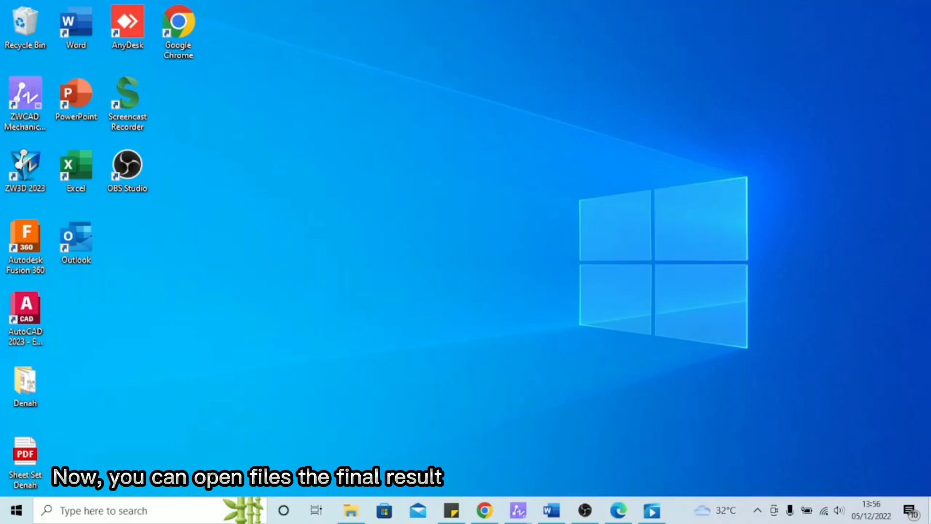
Open the published Sheet Set Denah PDF from the desktop to check its pages, and switch back to ZWCAD.
double_click(37, 466)
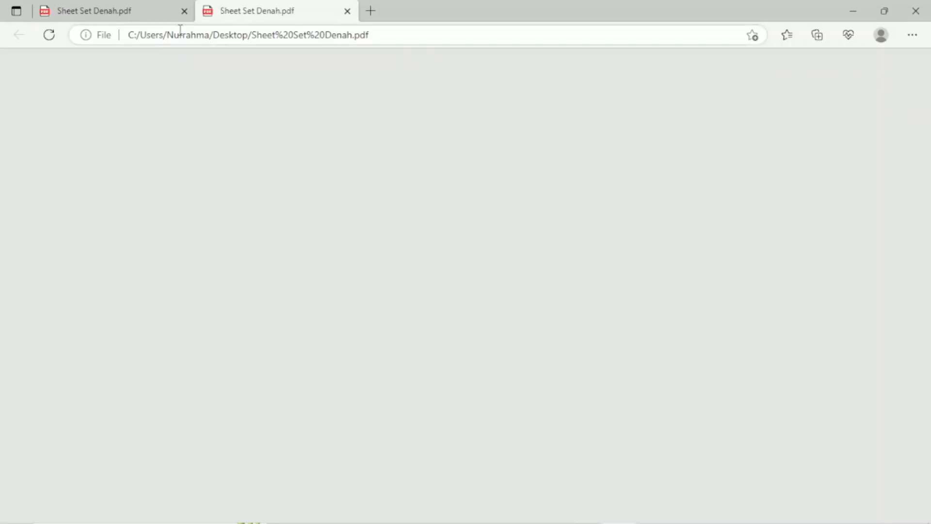
click(184, 11)
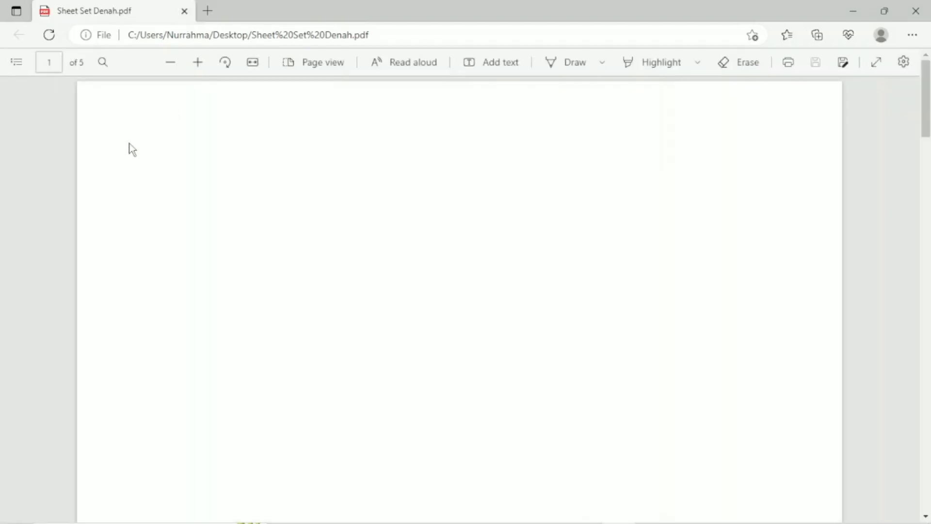
scroll(113, 192, down, 5)
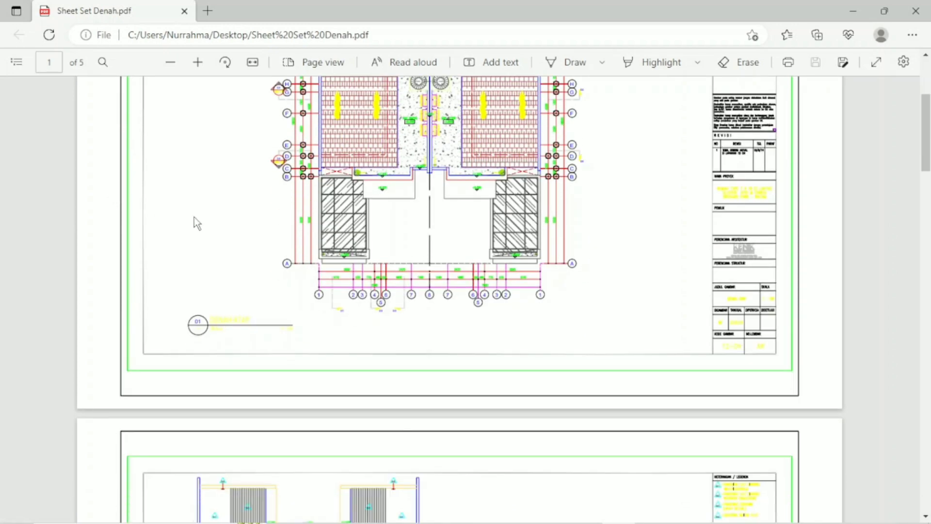
scroll(862, 250, down, 20)
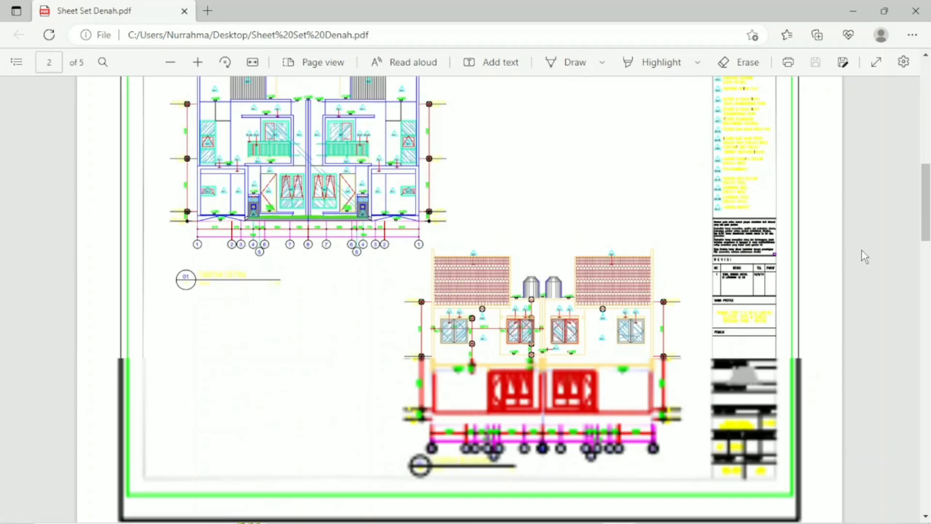
scroll(862, 250, down, 20)
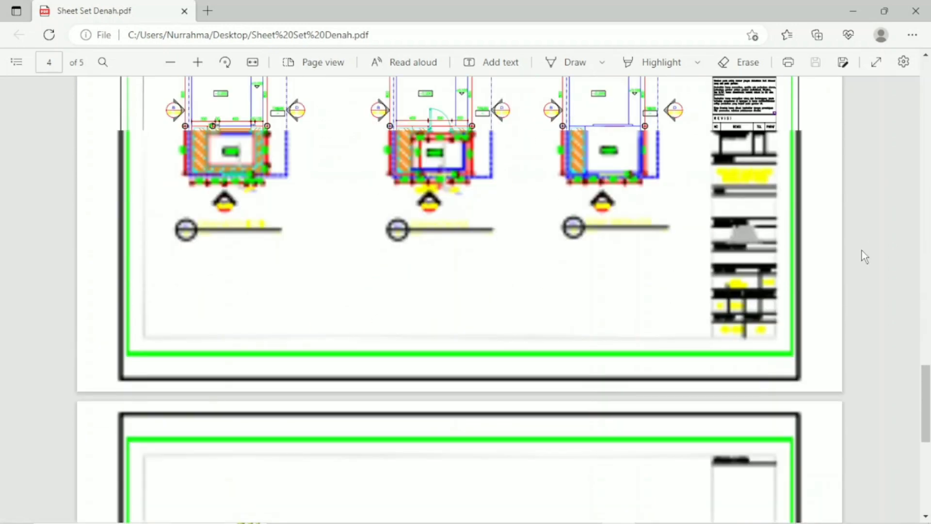
scroll(862, 250, up, 20)
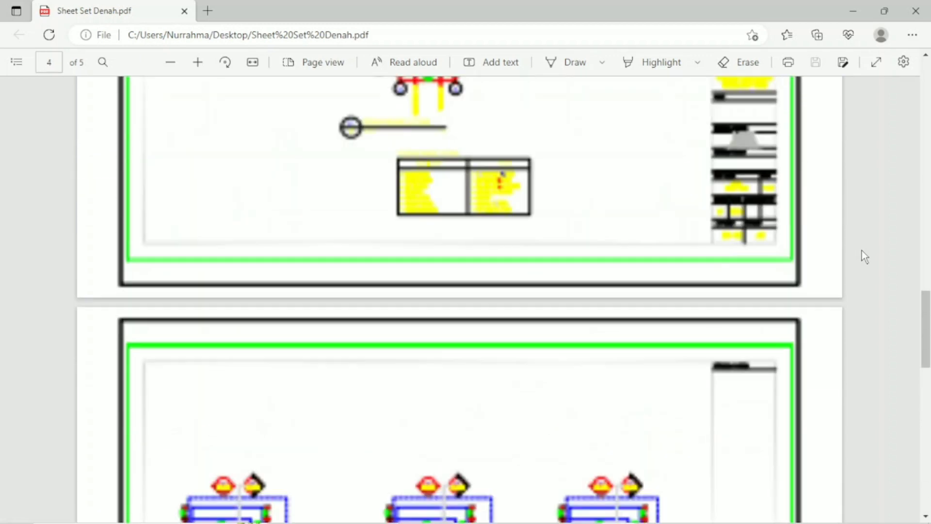
scroll(862, 250, up, 4)
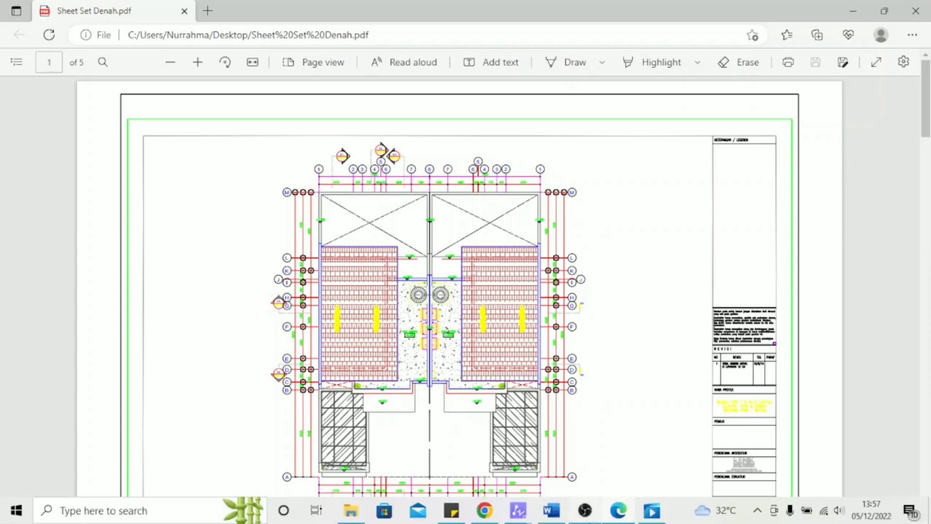
mouse_move(517, 510)
click(267, 452)
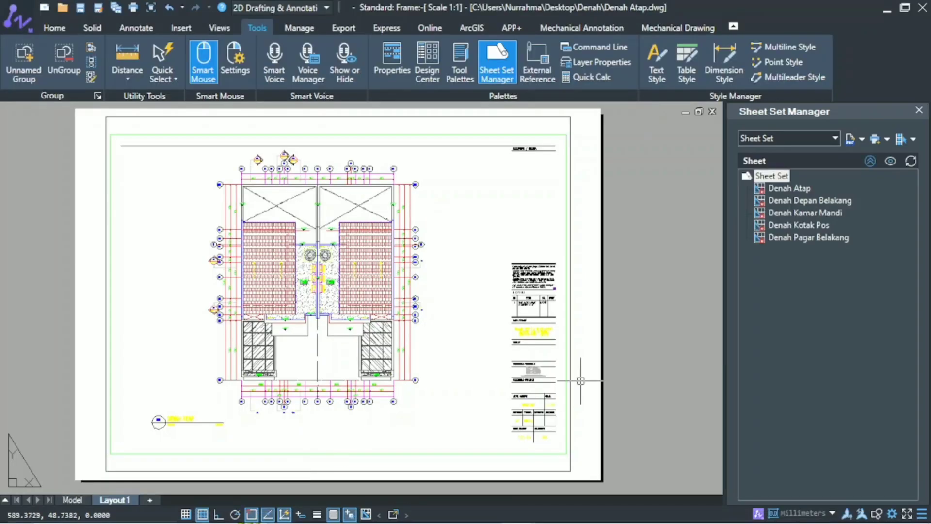